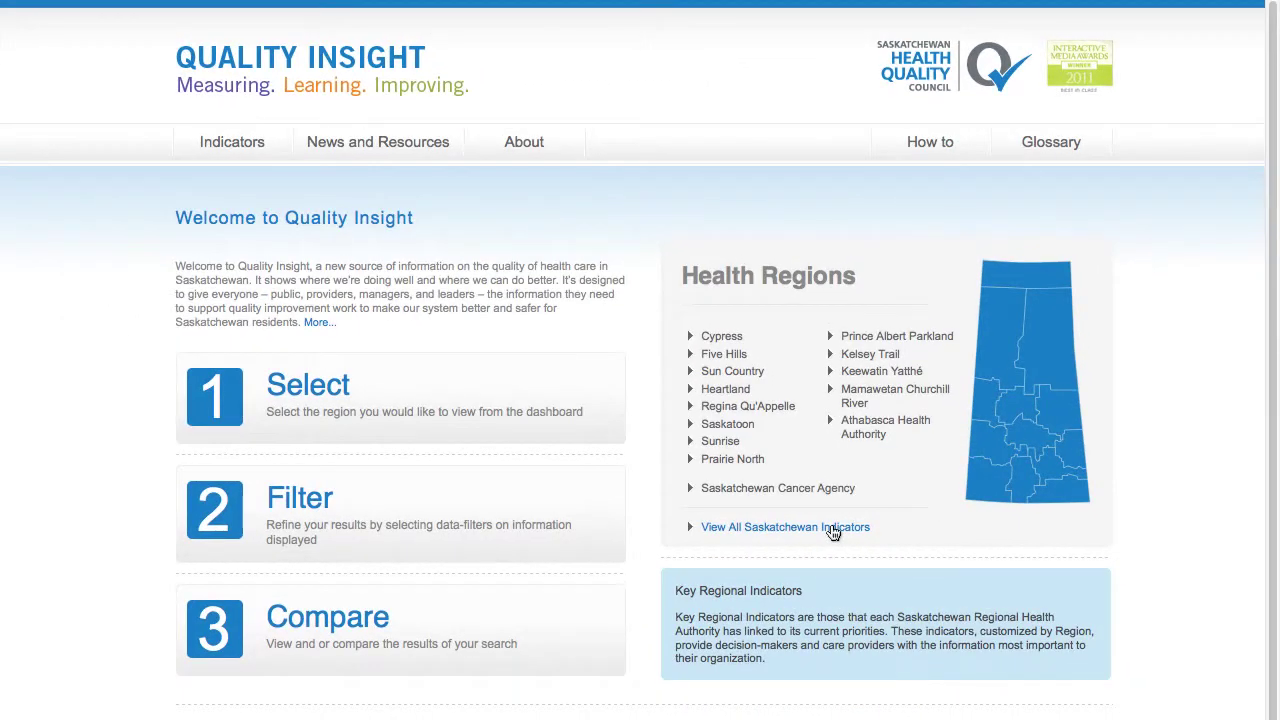
# - View all Saskatchewan indicators, return to the welcome page, and open Cypress Key Indicators
pyautogui.click(833, 527)
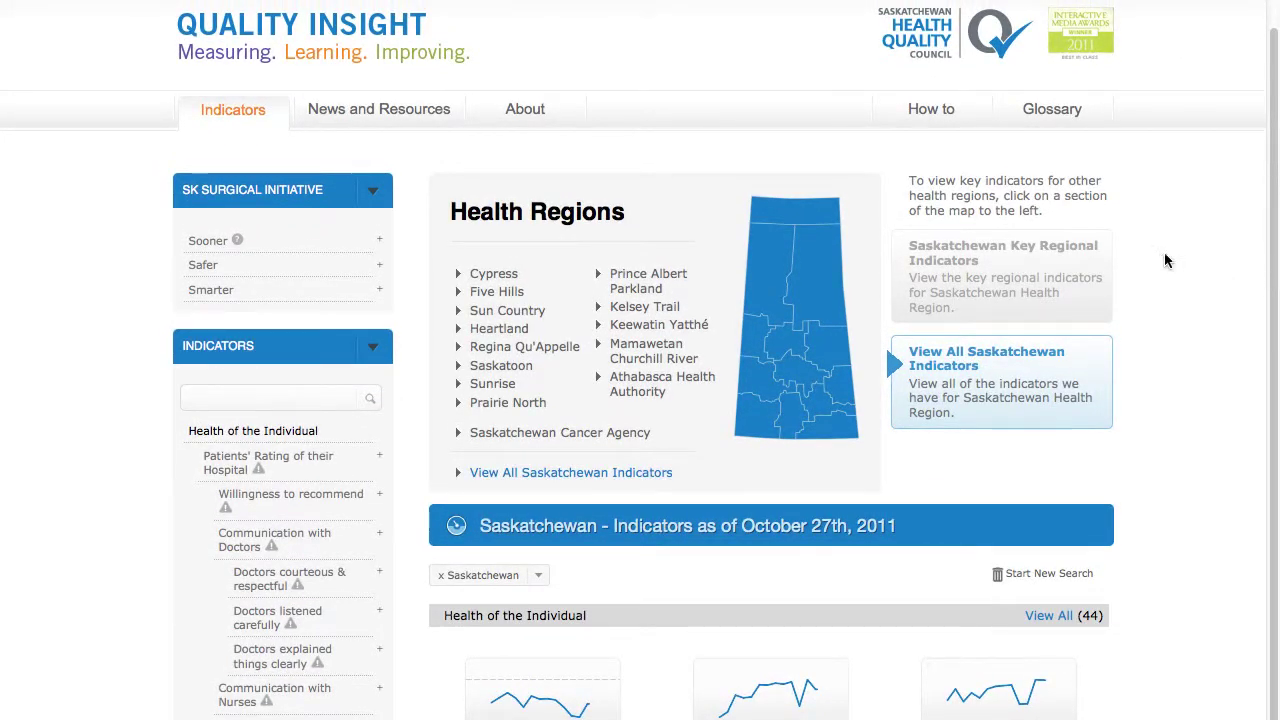
pyautogui.click(346, 33)
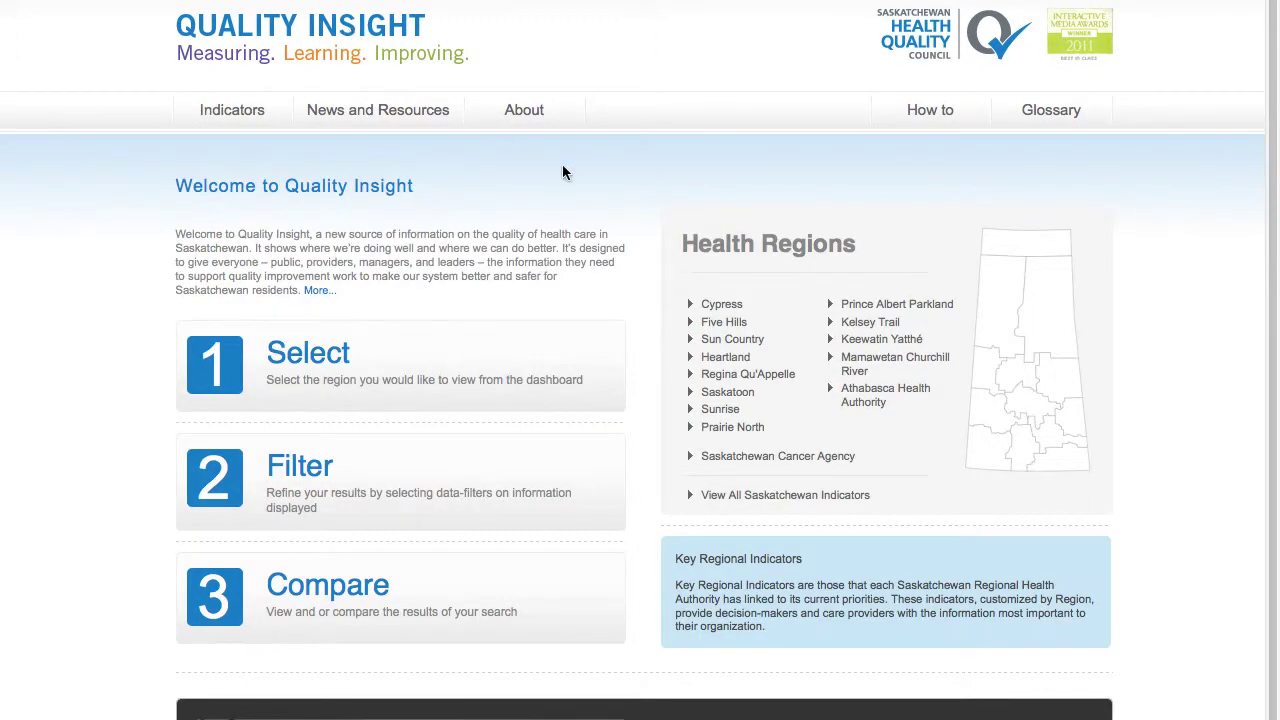
pyautogui.click(720, 305)
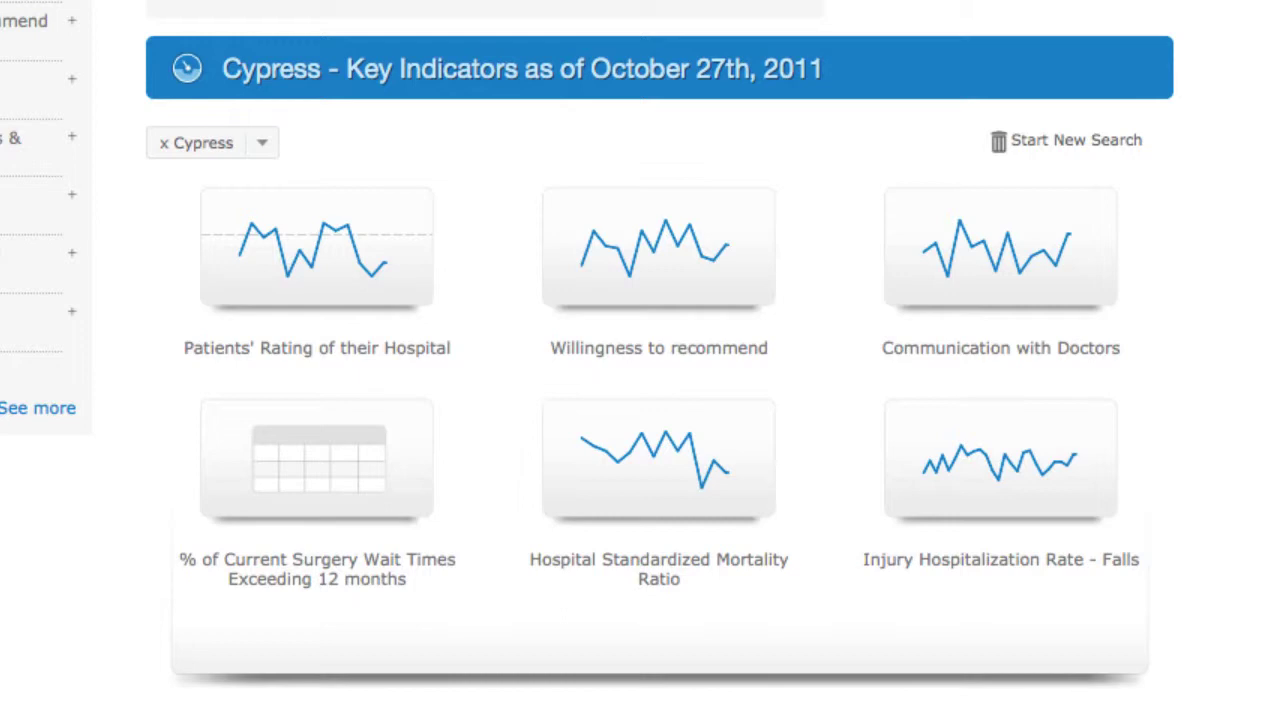
# - Open the Cypress Patients' Rating of their Hospital 10/10 monthly run chart, Mar '09–Mar '11
pyautogui.click(364, 244)
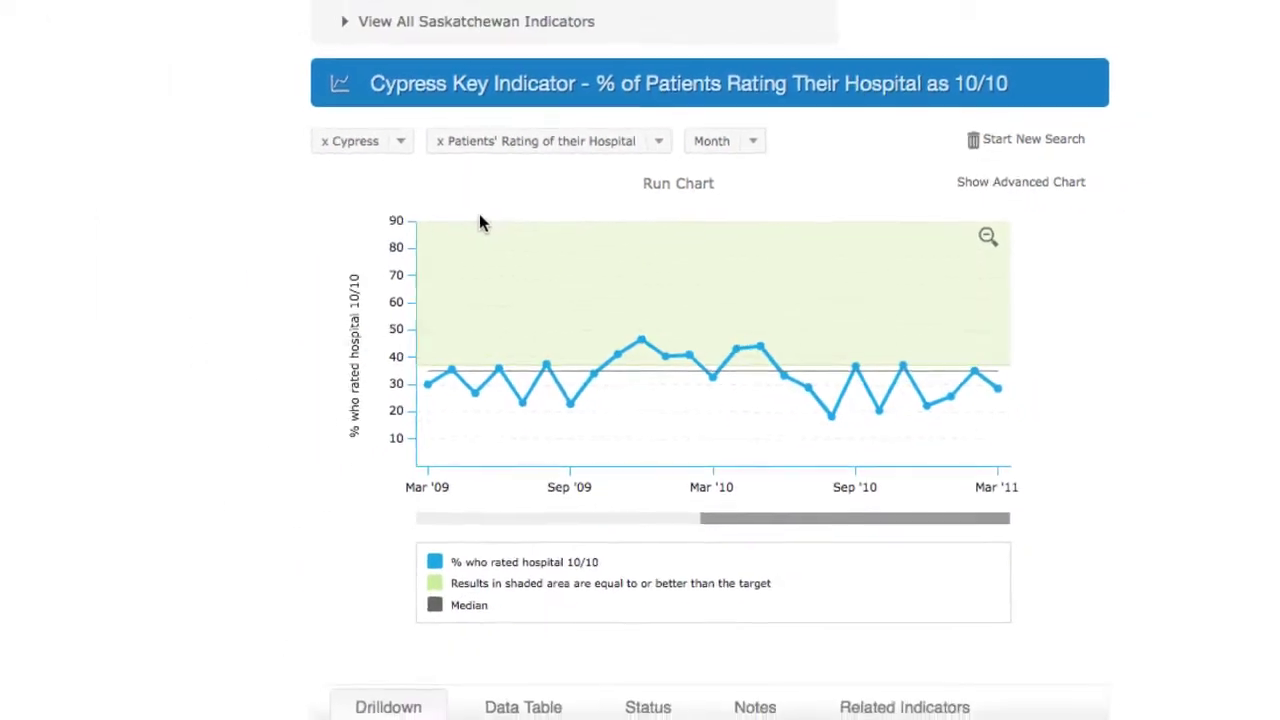
pyautogui.moveTo(1262, 209); pyautogui.dragTo(1258, 391)
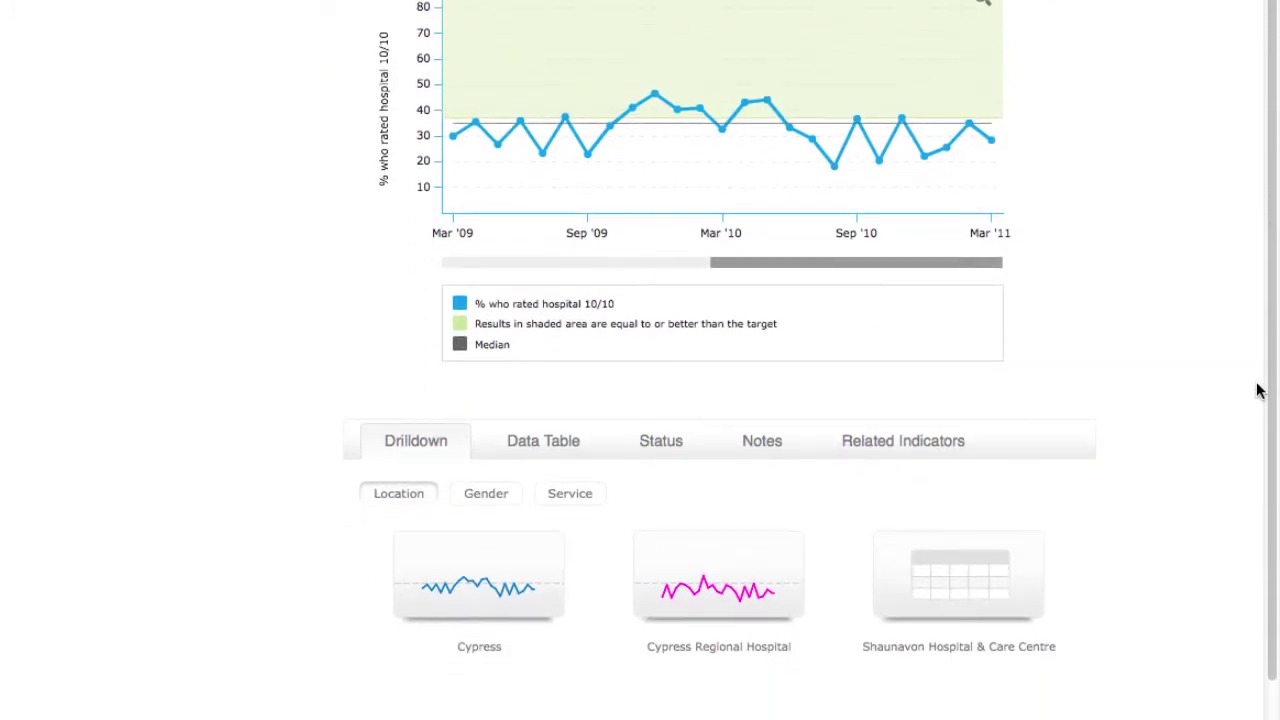
pyautogui.scroll(5, 1257, 400)
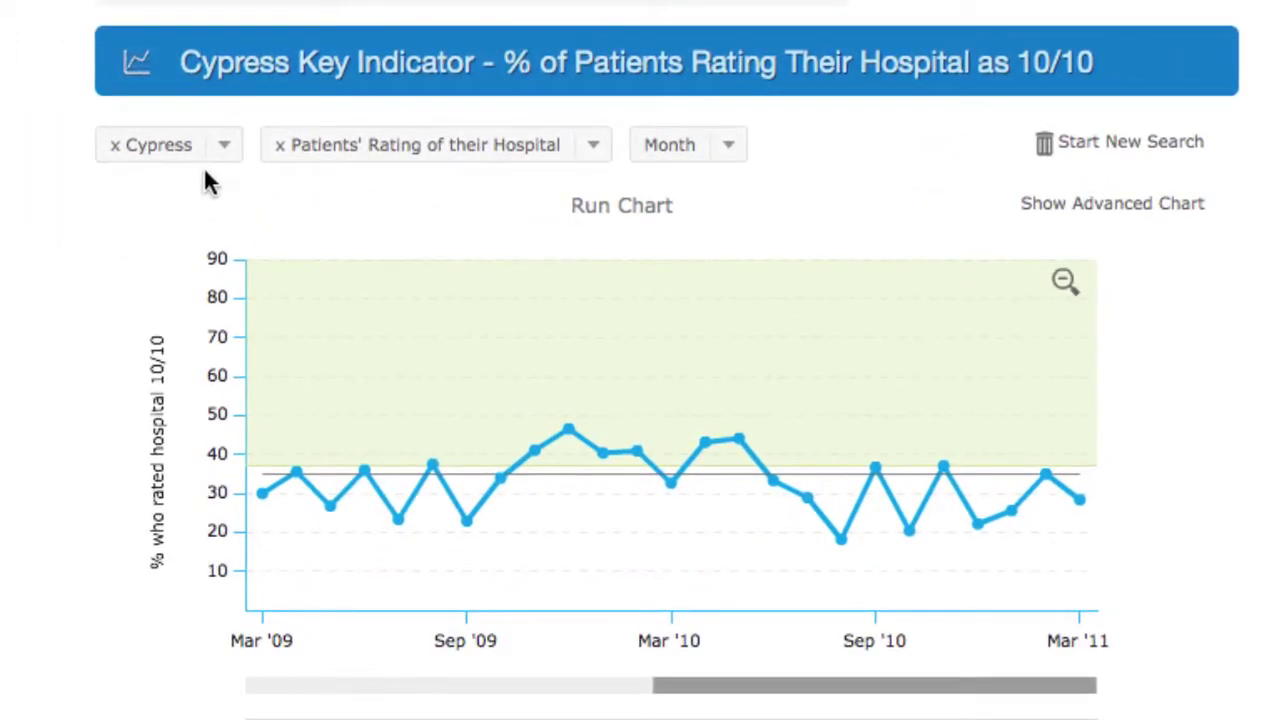
pyautogui.click(226, 145)
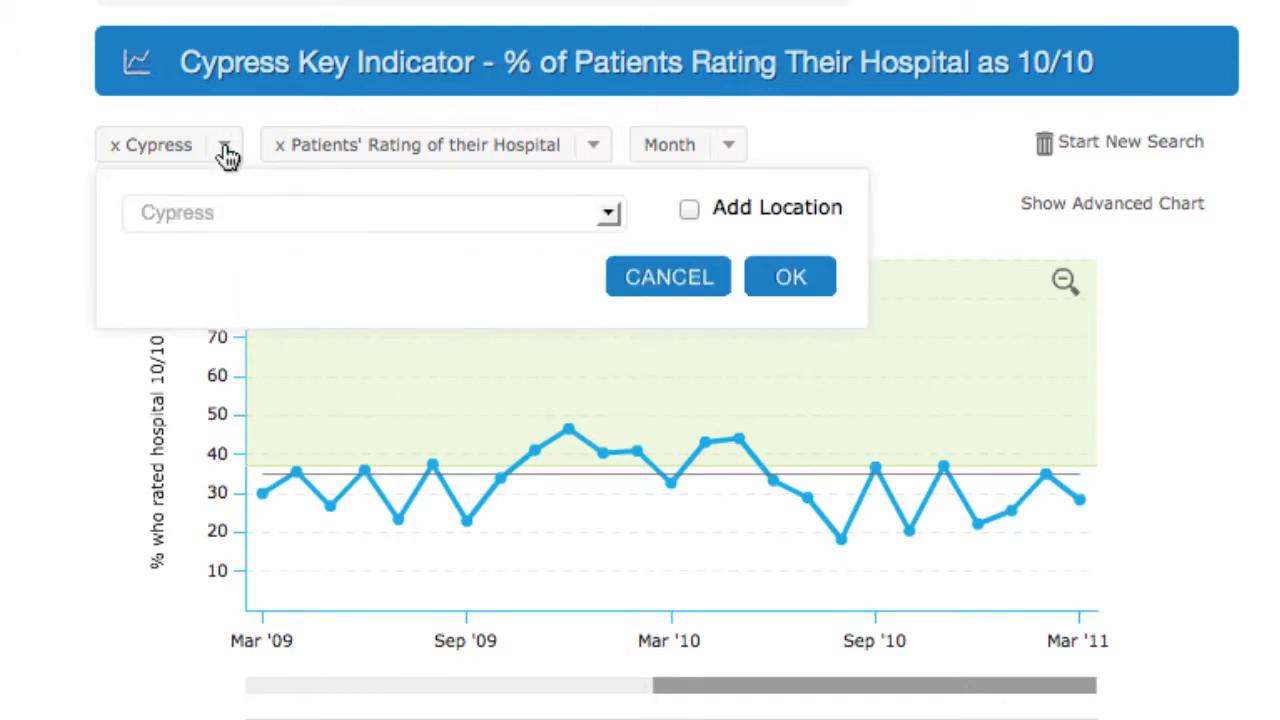
pyautogui.click(608, 212)
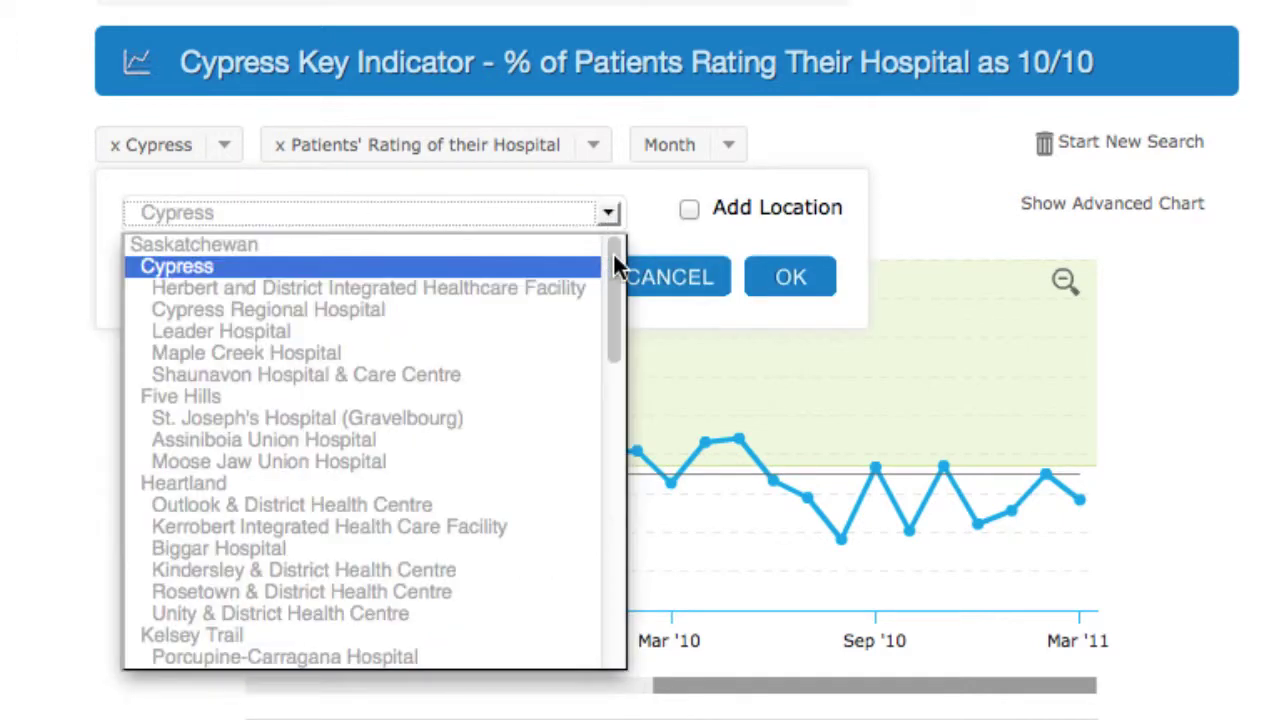
pyautogui.moveTo(613, 255); pyautogui.dragTo(594, 437)
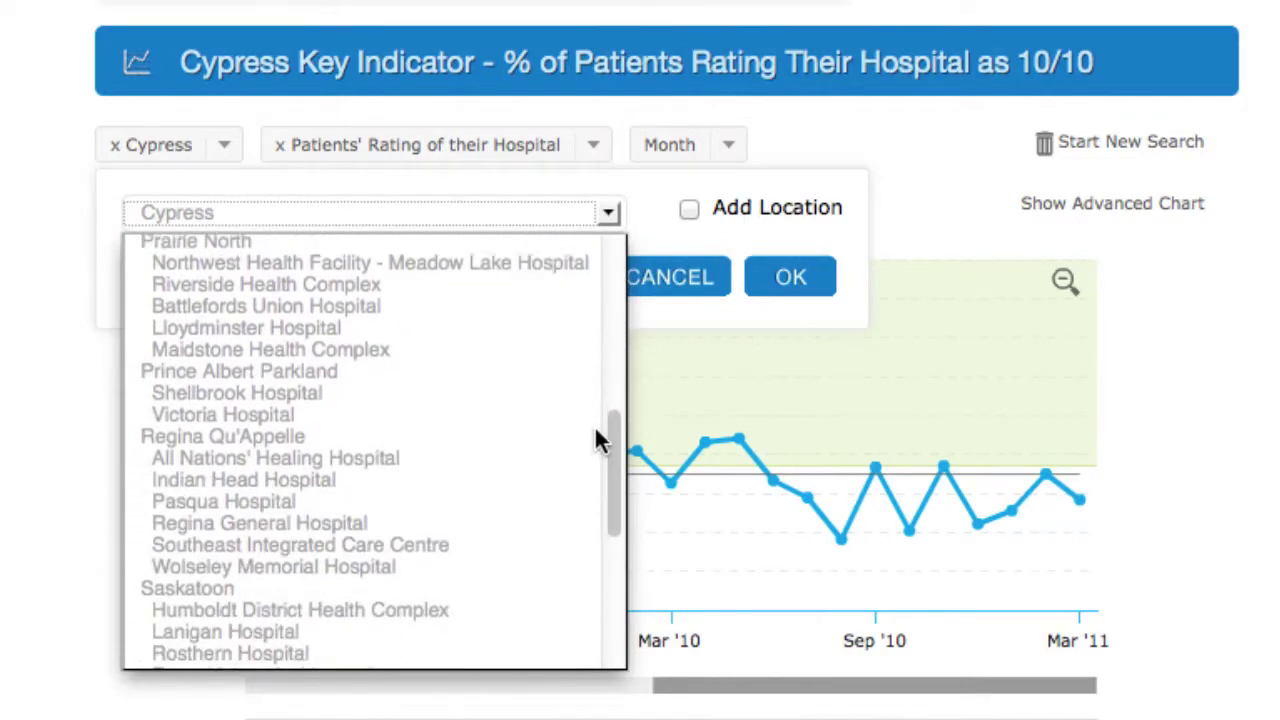
pyautogui.click(677, 283)
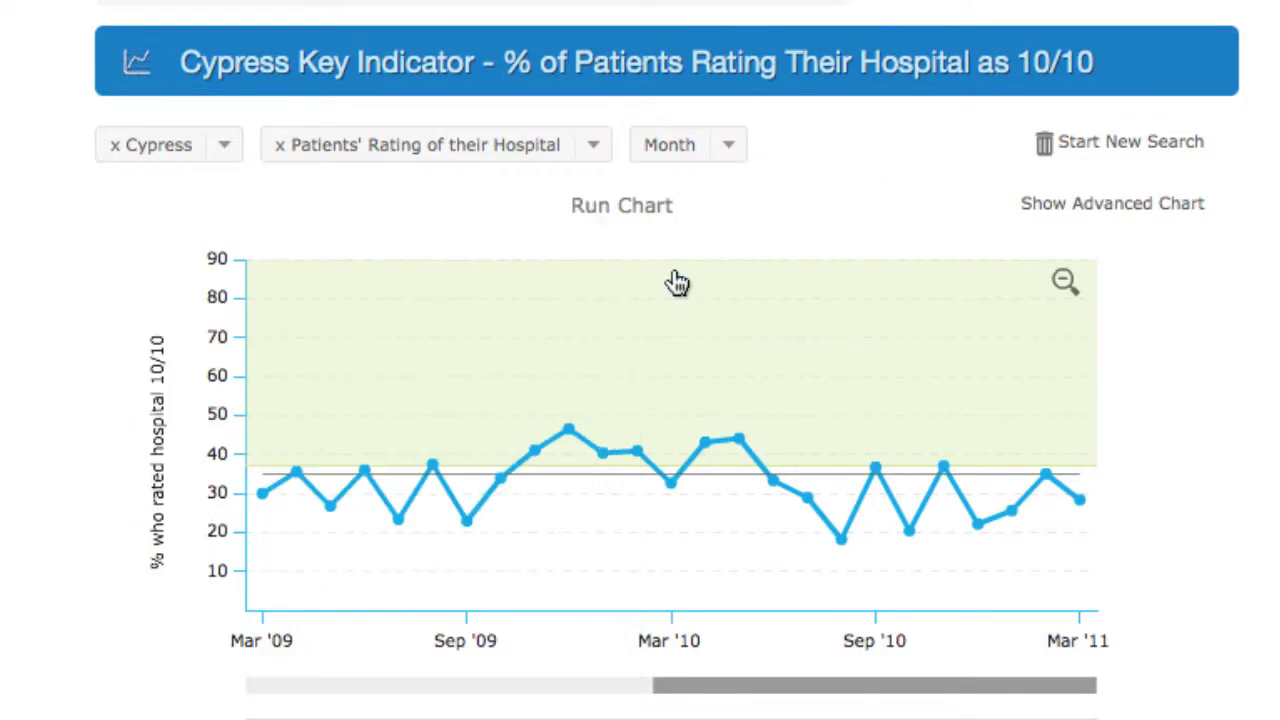
pyautogui.click(594, 152)
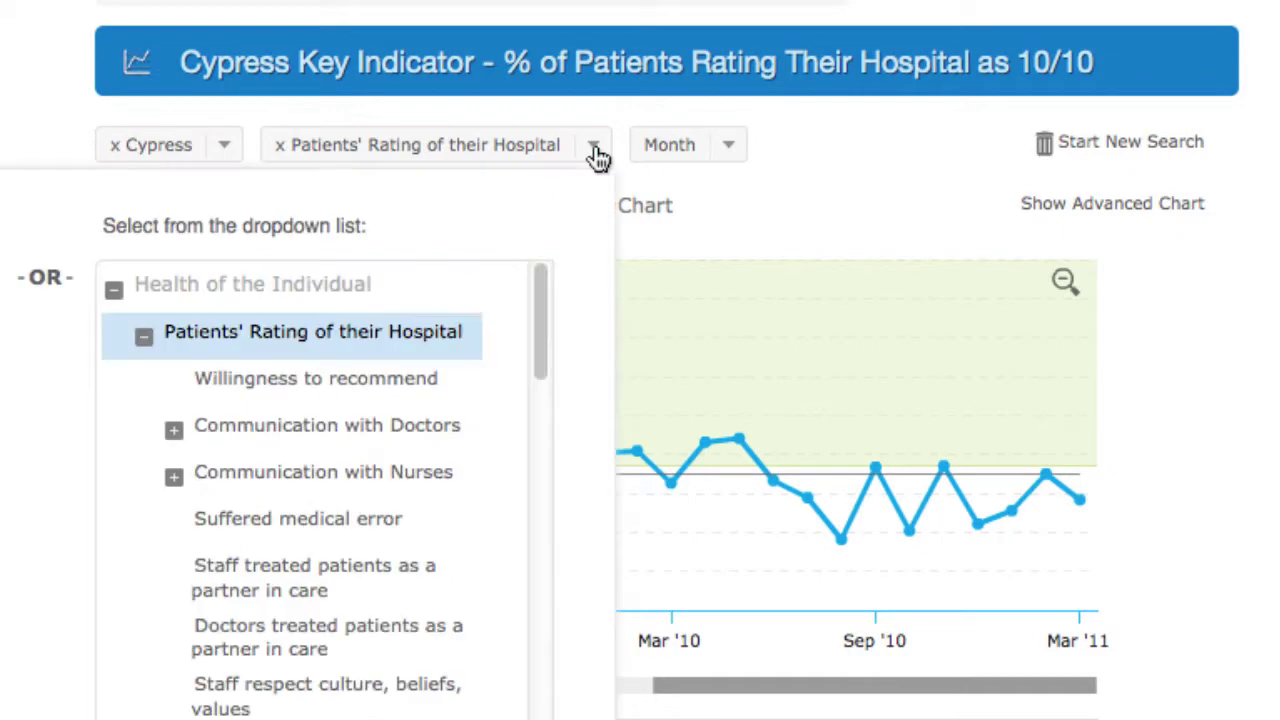
pyautogui.moveTo(539, 298); pyautogui.dragTo(536, 447)
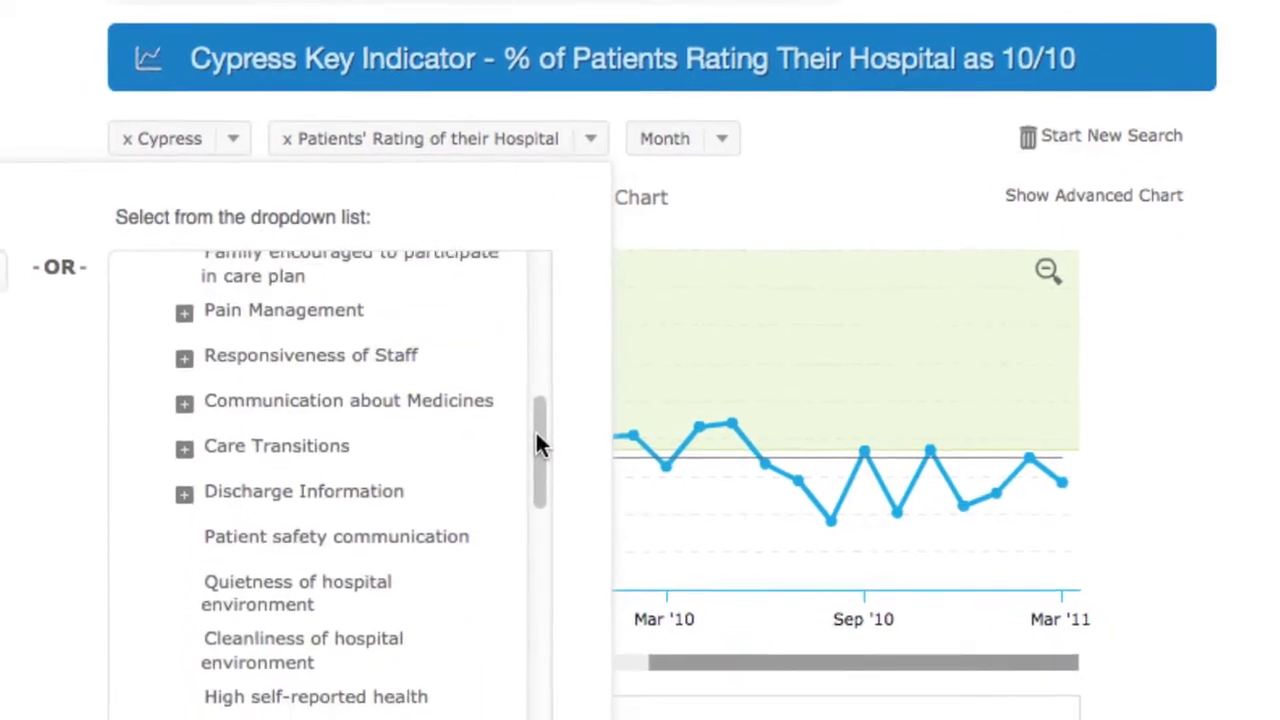
pyautogui.scroll(-1, 535, 445)
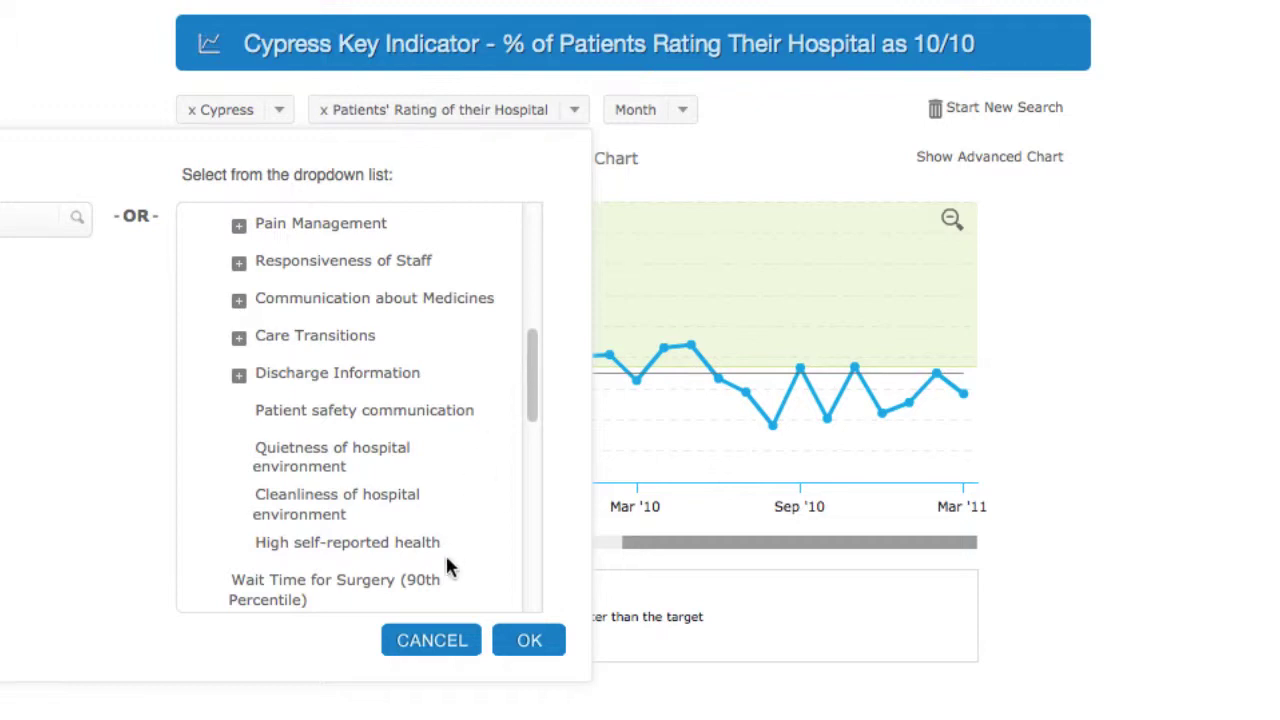
pyautogui.click(452, 638)
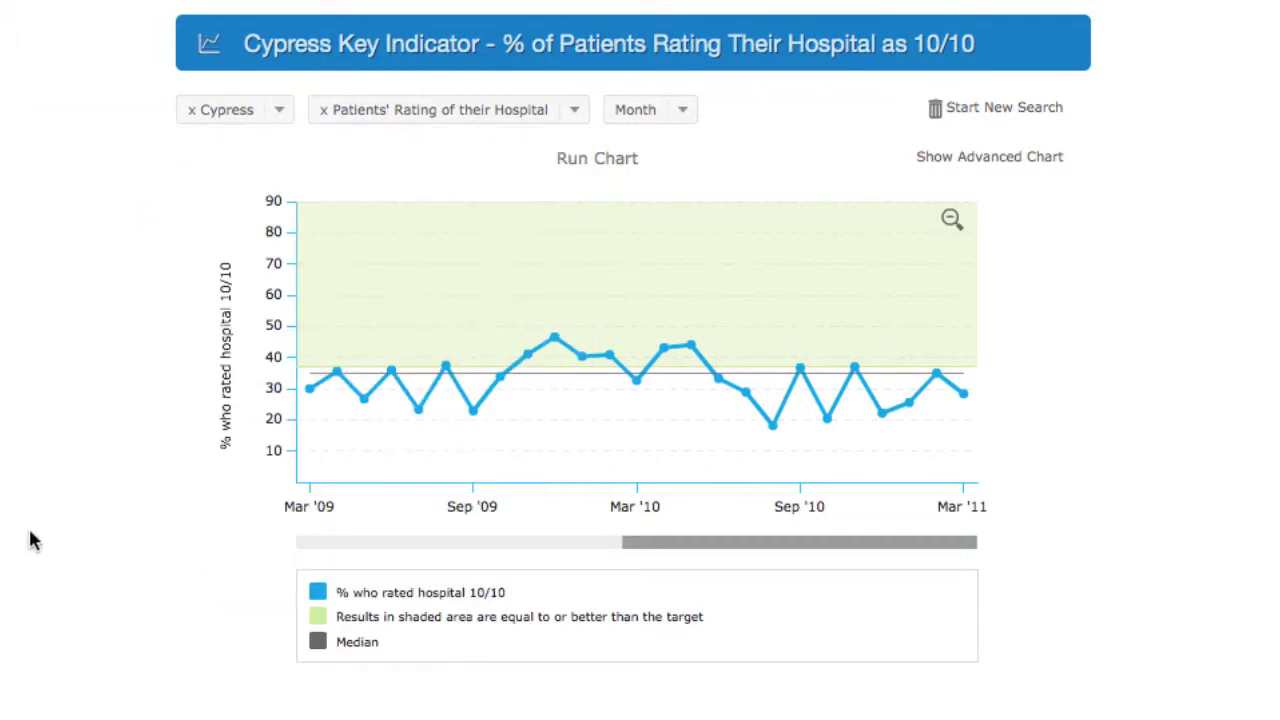
# - Keep Month as the time period and zoom the chart out to its full range from Apr '07
pyautogui.click(684, 118)
pyautogui.click(703, 166)
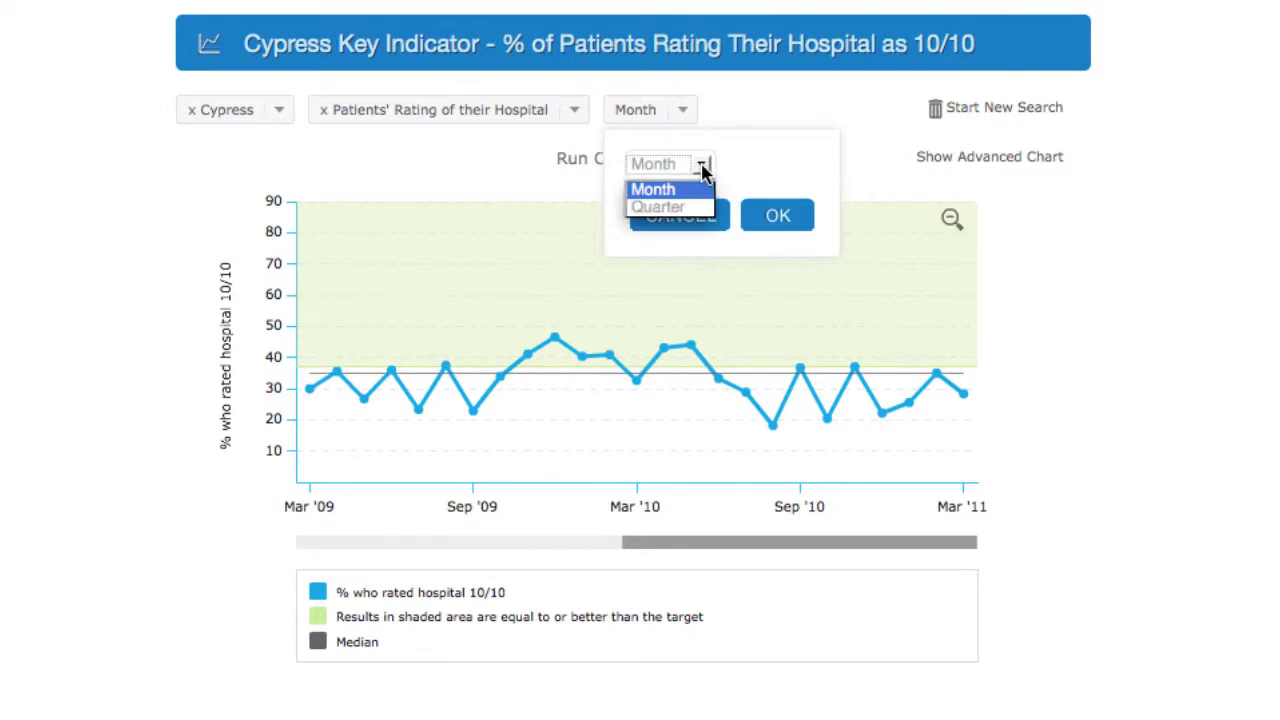
pyautogui.click(686, 234)
pyautogui.click(686, 232)
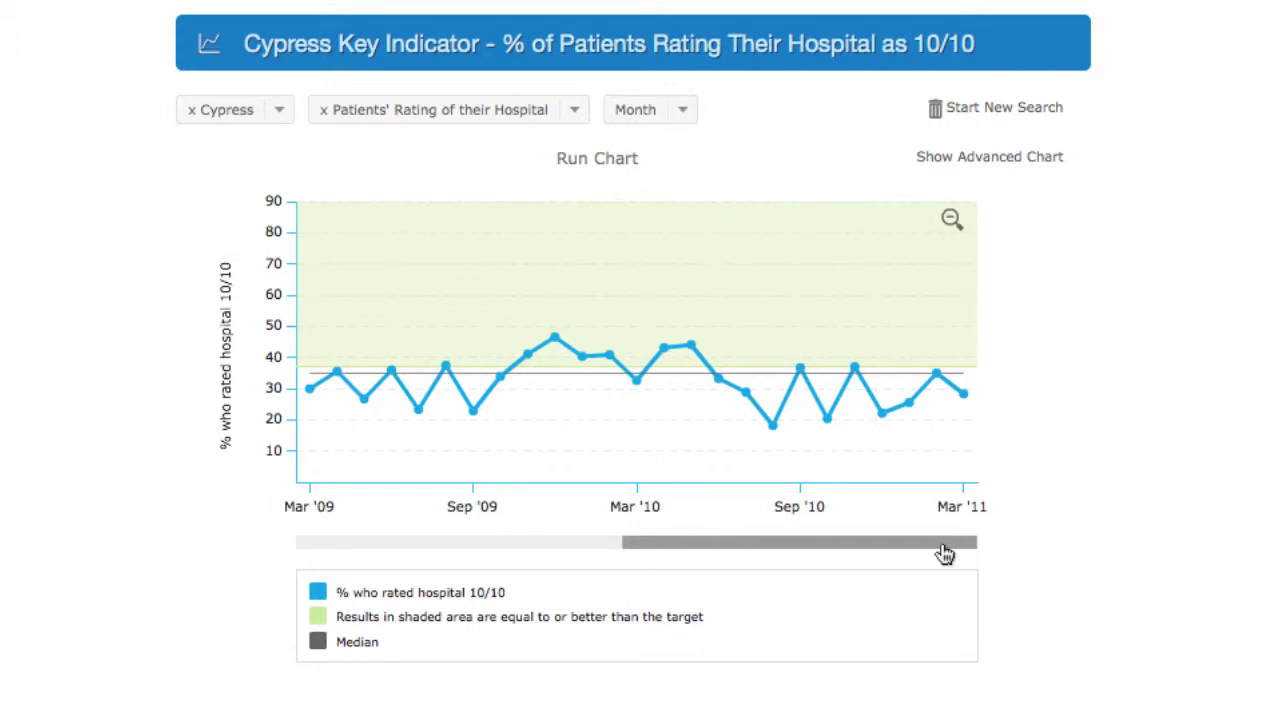
pyautogui.moveTo(945, 553)
pyautogui.mouseDown()
pyautogui.moveTo(807, 553)
pyautogui.moveTo(943, 549)
pyautogui.mouseUp()
pyautogui.click(951, 221)
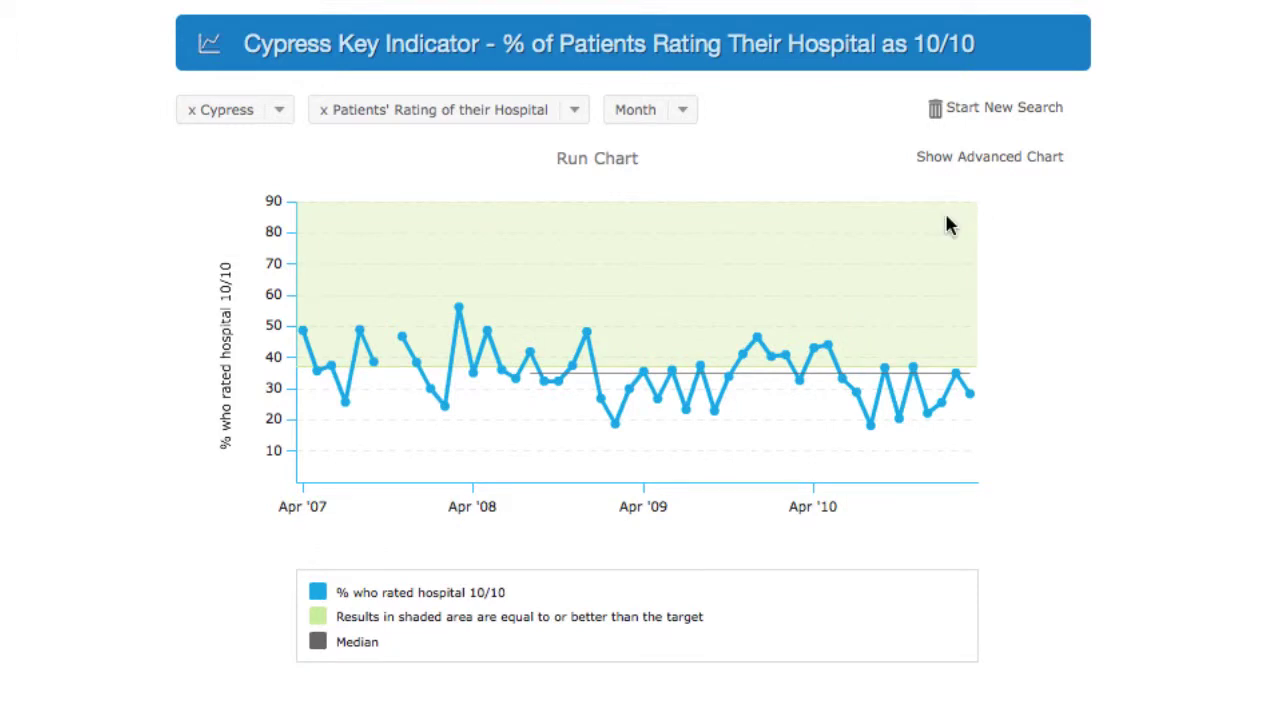
# - Toggle to the SPC P chart and back to the basic run chart showing the 37.1% target zone
pyautogui.click(965, 160)
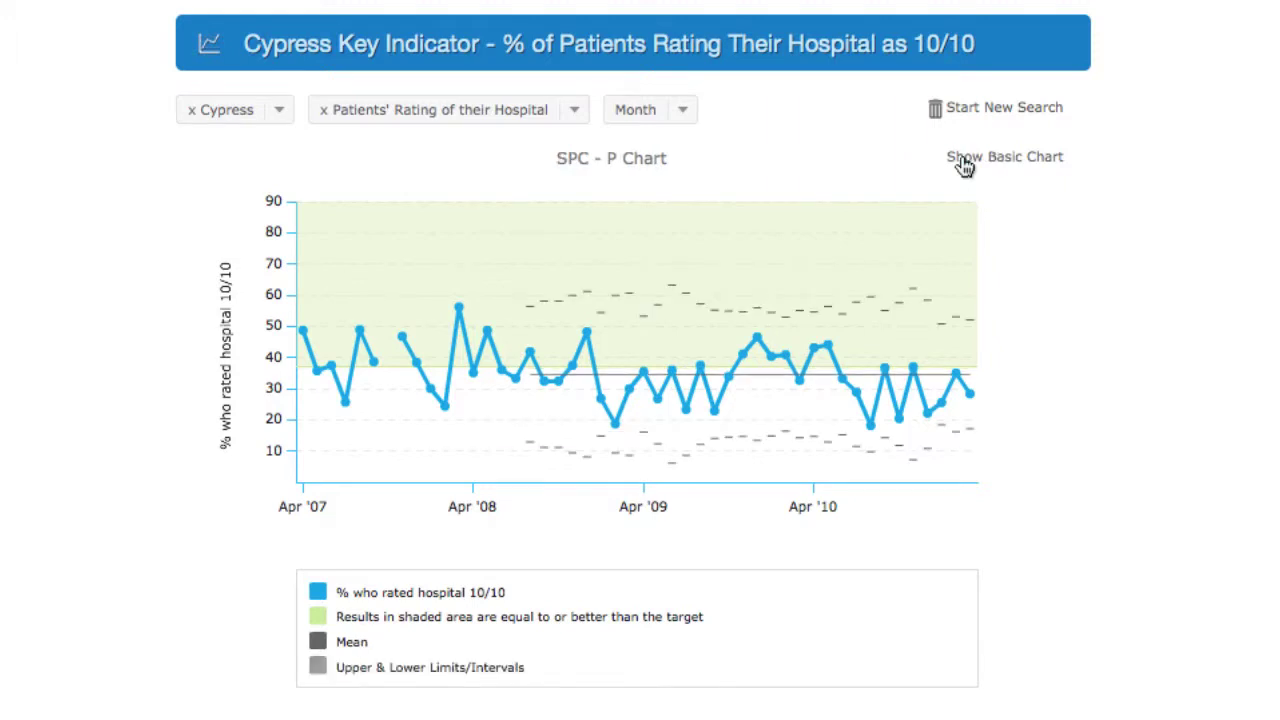
pyautogui.click(965, 160)
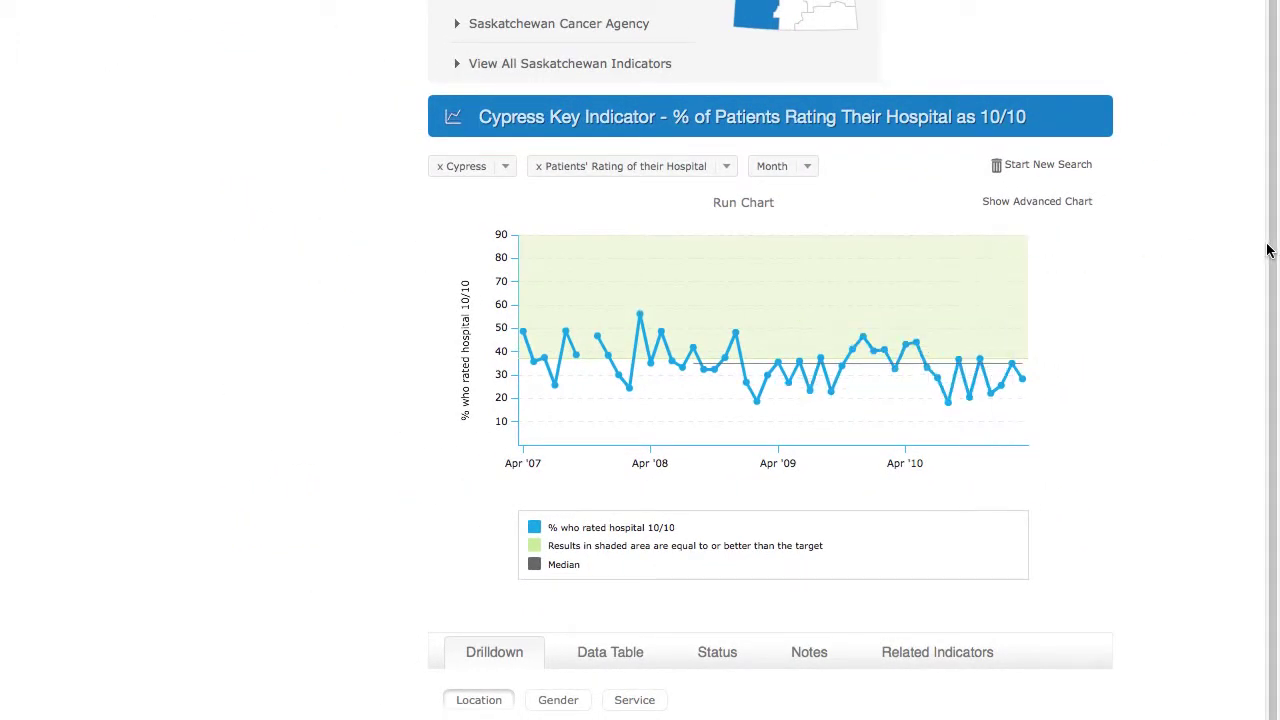
pyautogui.scroll(1, 1273, 248)
pyautogui.scroll(5, 1273, 248)
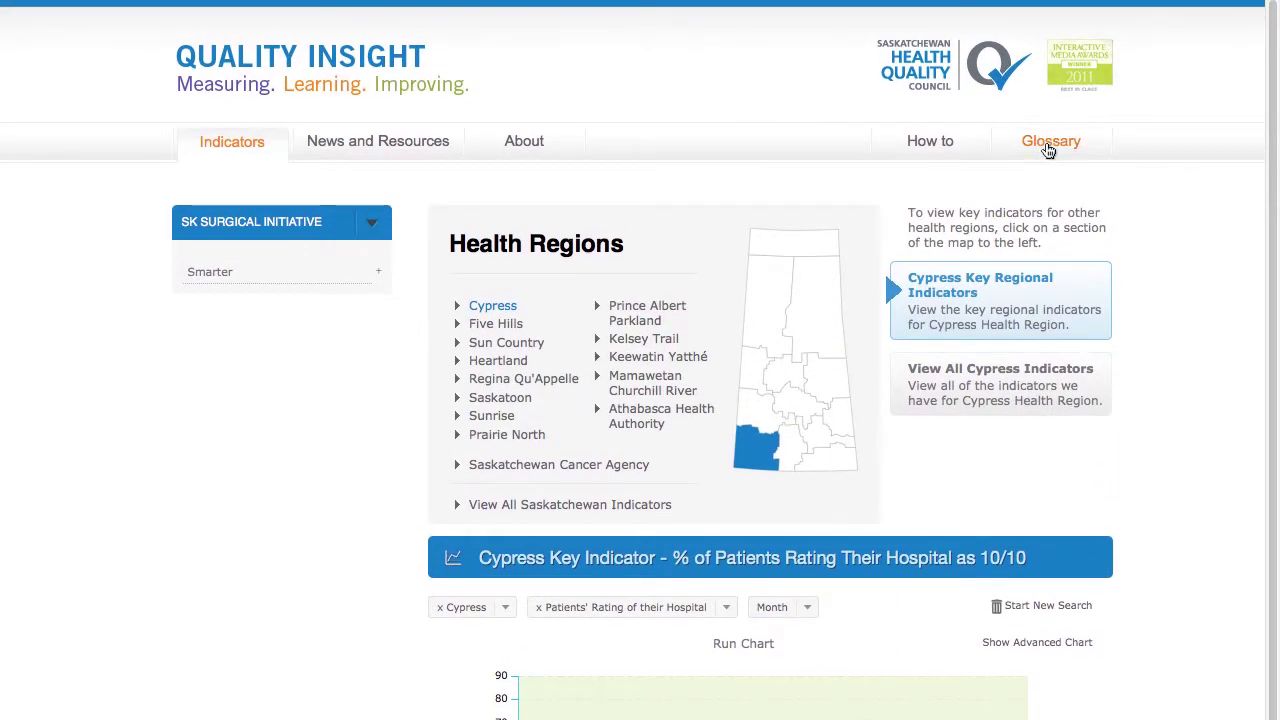
pyautogui.click(1048, 148)
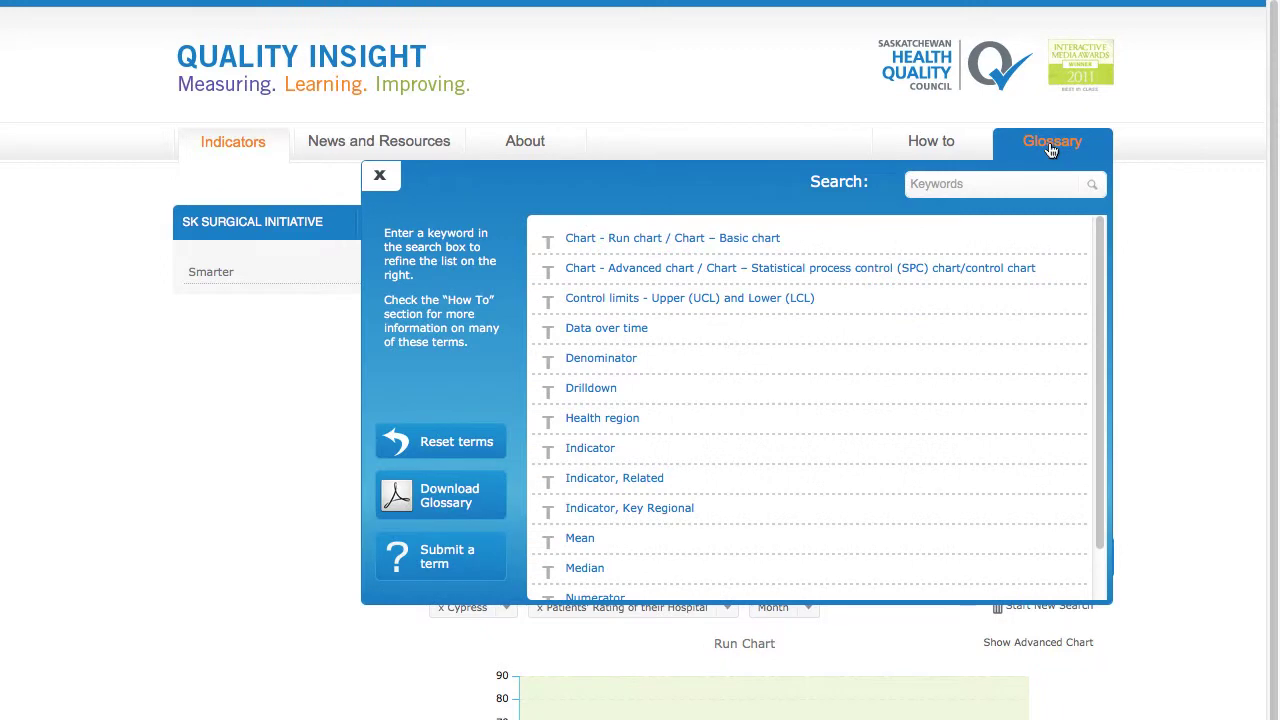
pyautogui.click(381, 179)
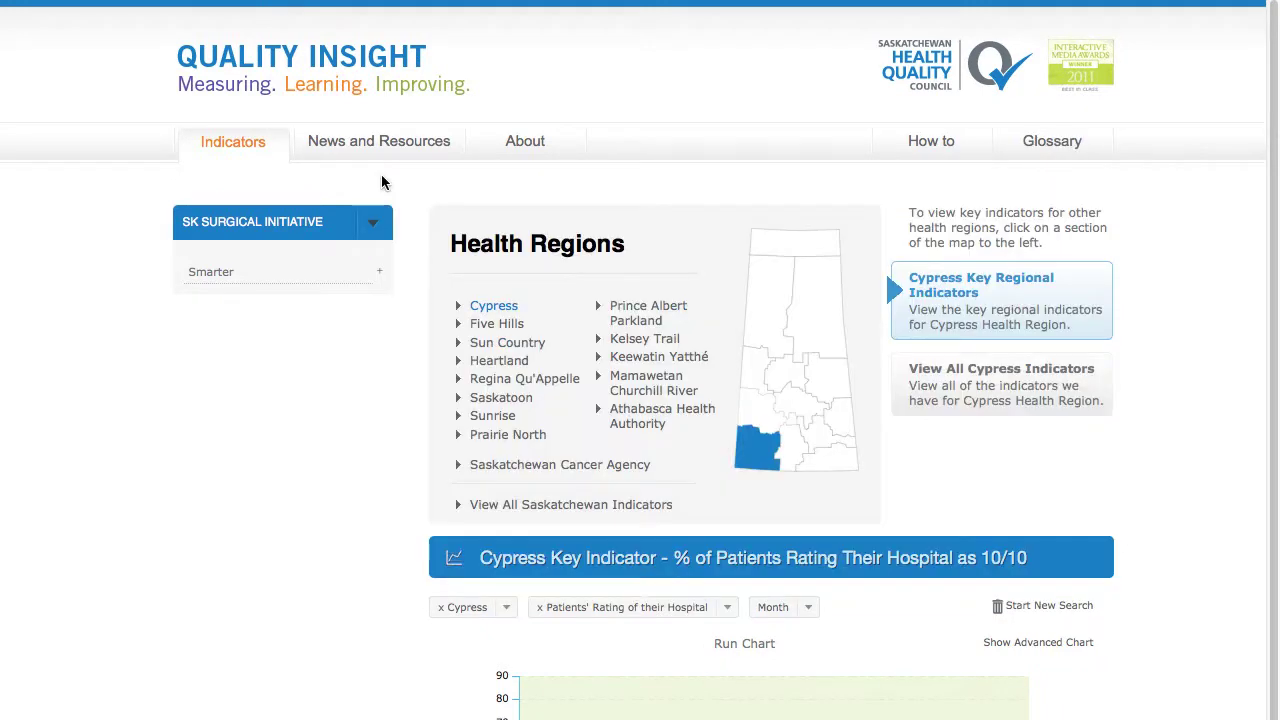
pyautogui.click(948, 145)
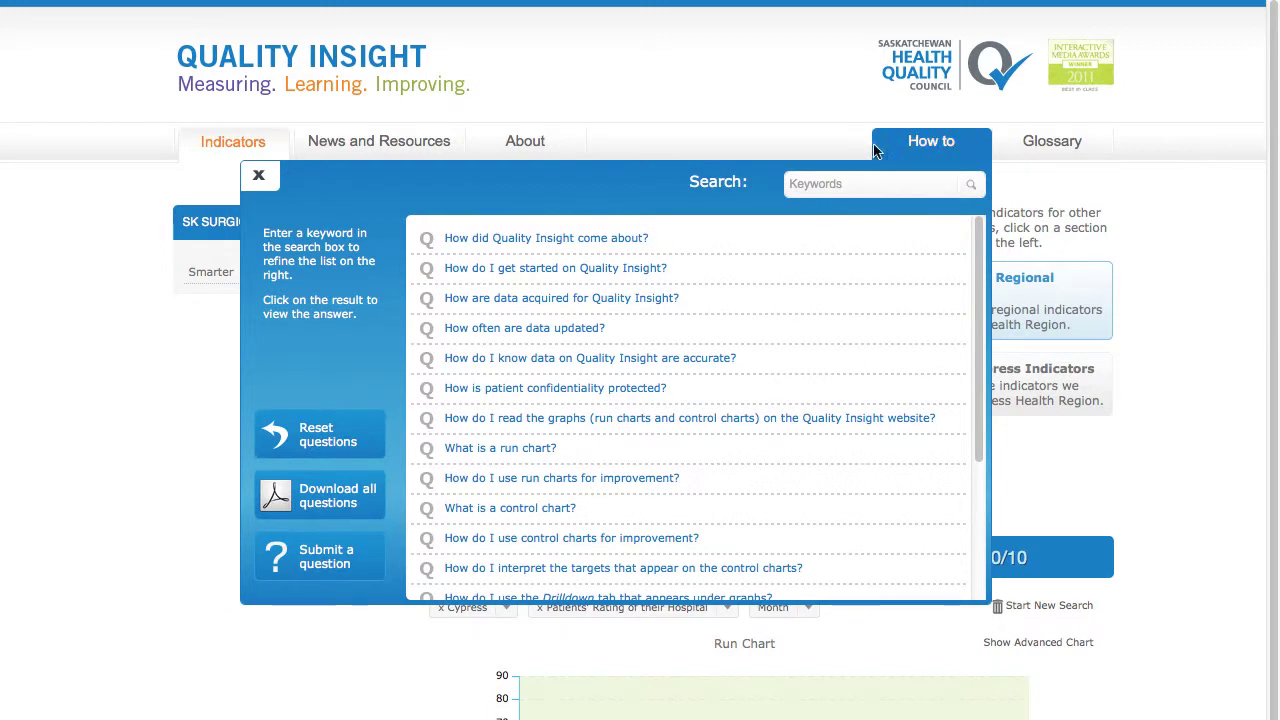
pyautogui.click(259, 178)
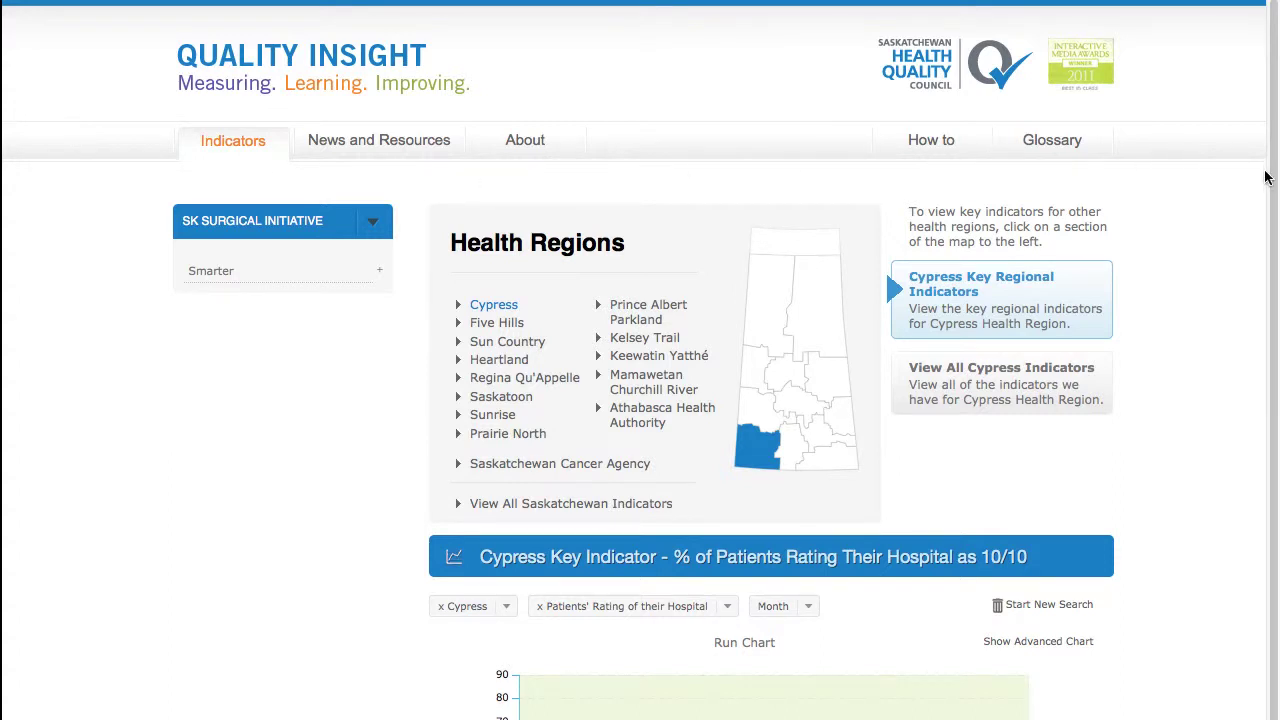
# - Show the Data Table of Cypress monthly 10/10 ratings and scroll through its rows
pyautogui.scroll(-5, 1268, 130)
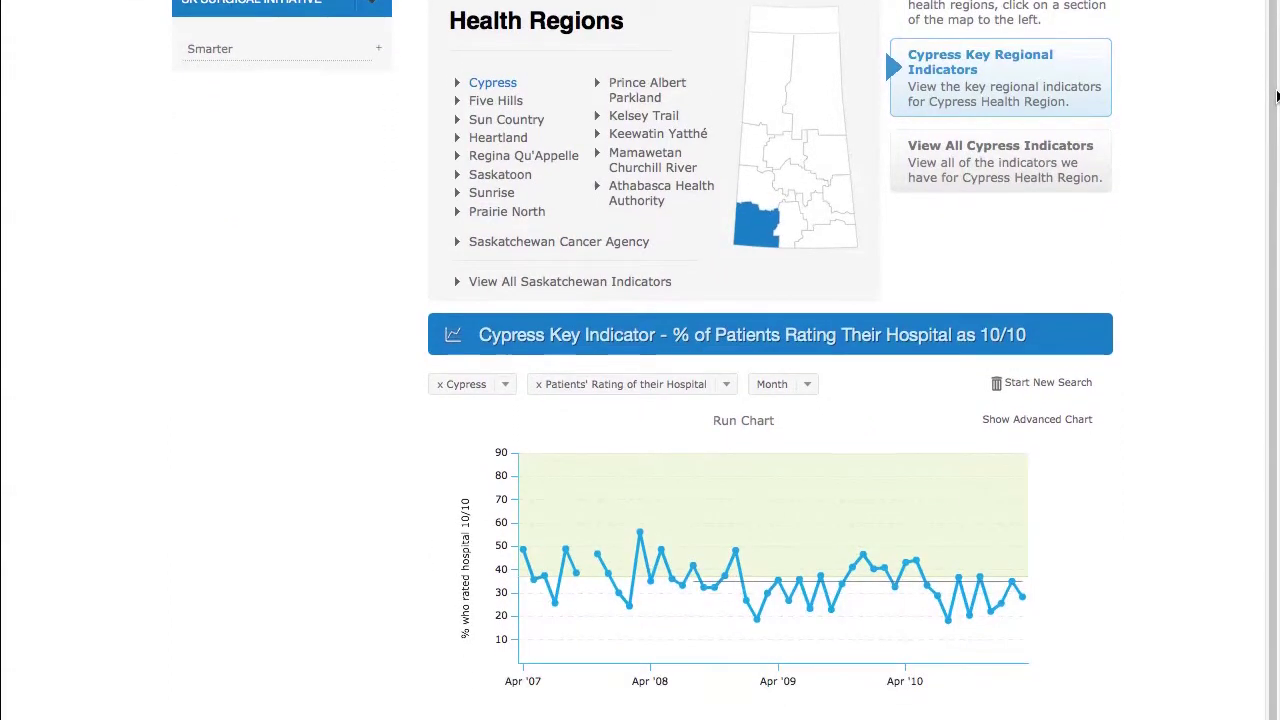
pyautogui.scroll(-10, 1276, 95)
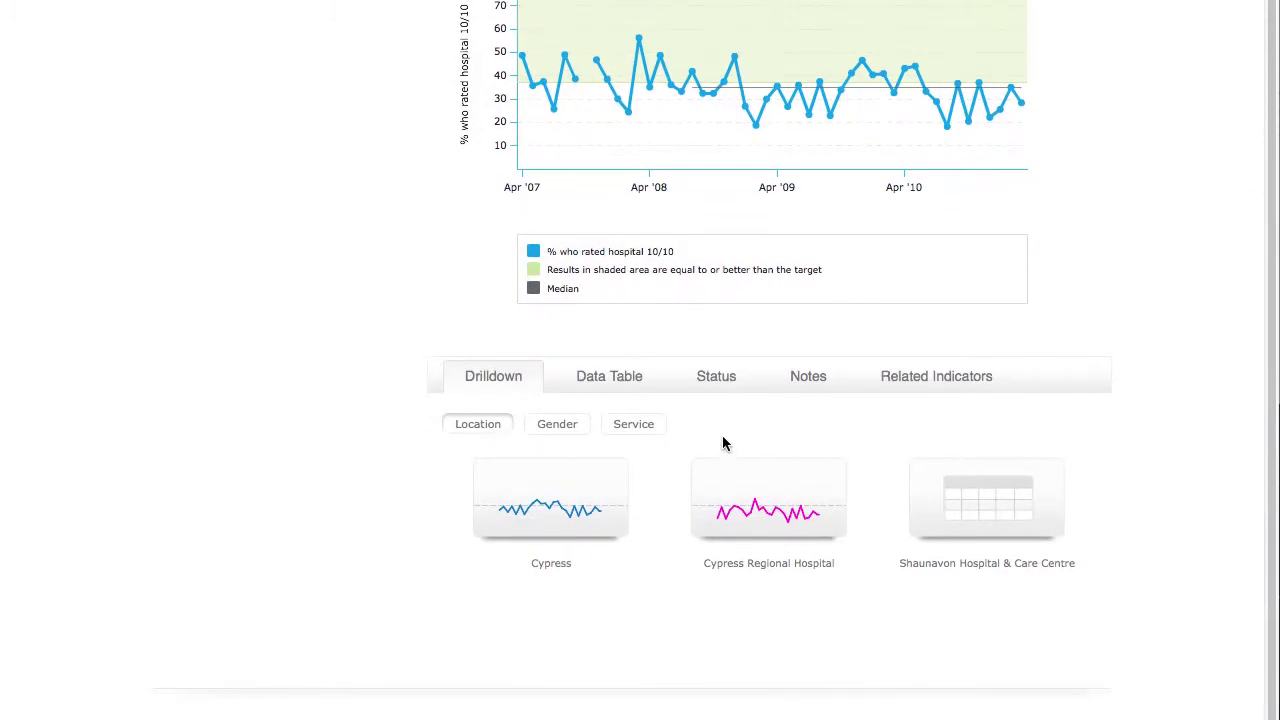
pyautogui.click(611, 379)
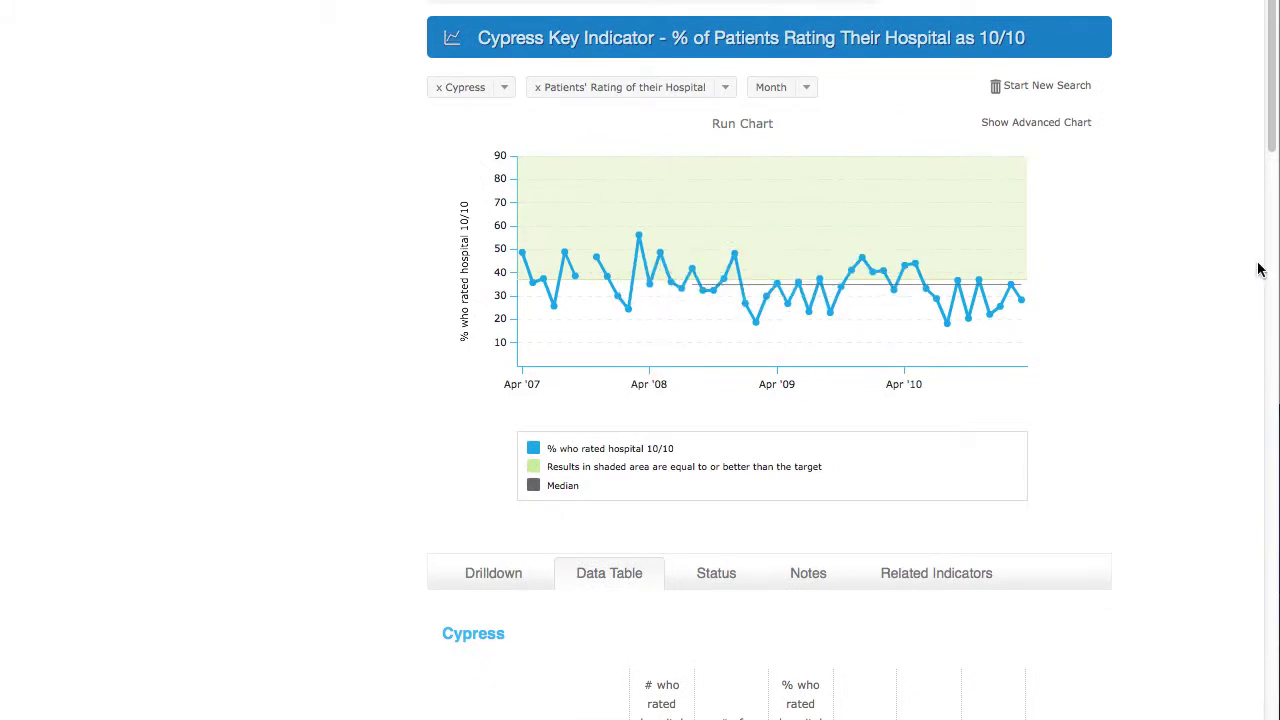
pyautogui.moveTo(1268, 118); pyautogui.dragTo(1266, 280)
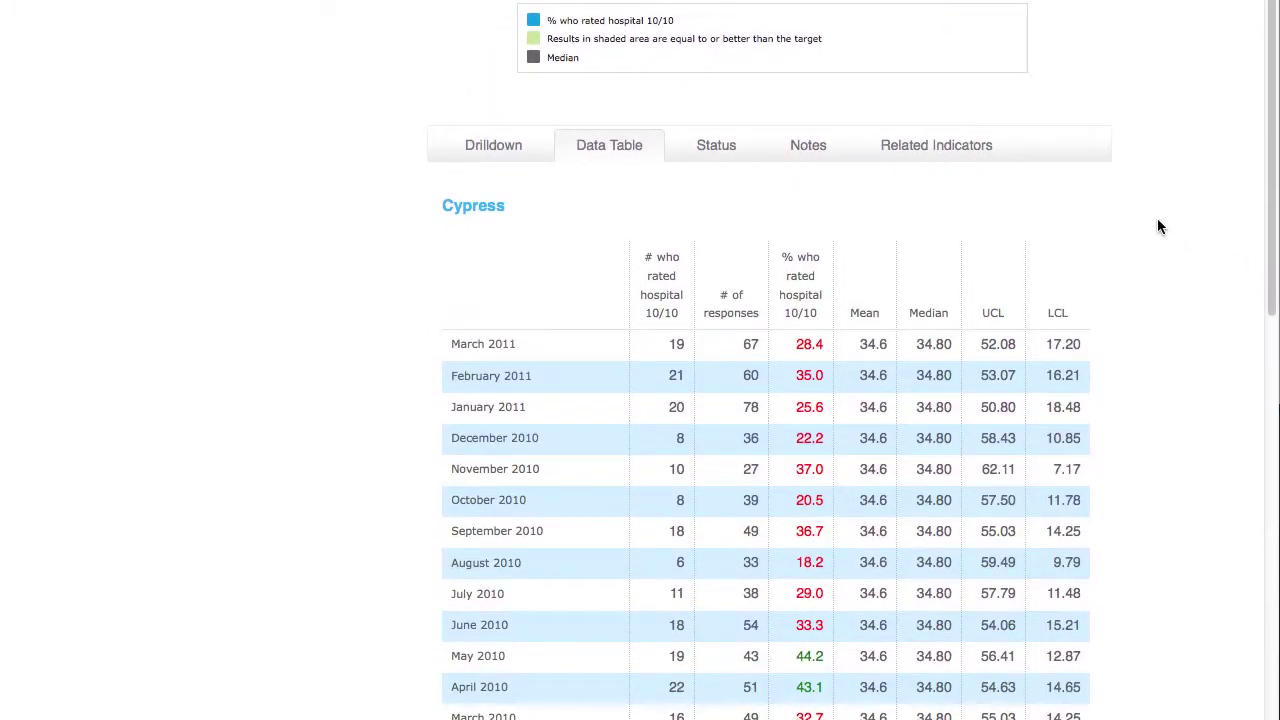
# - Read the Notes tab covering the indicator's purpose, definition, source and update date
pyautogui.click(808, 147)
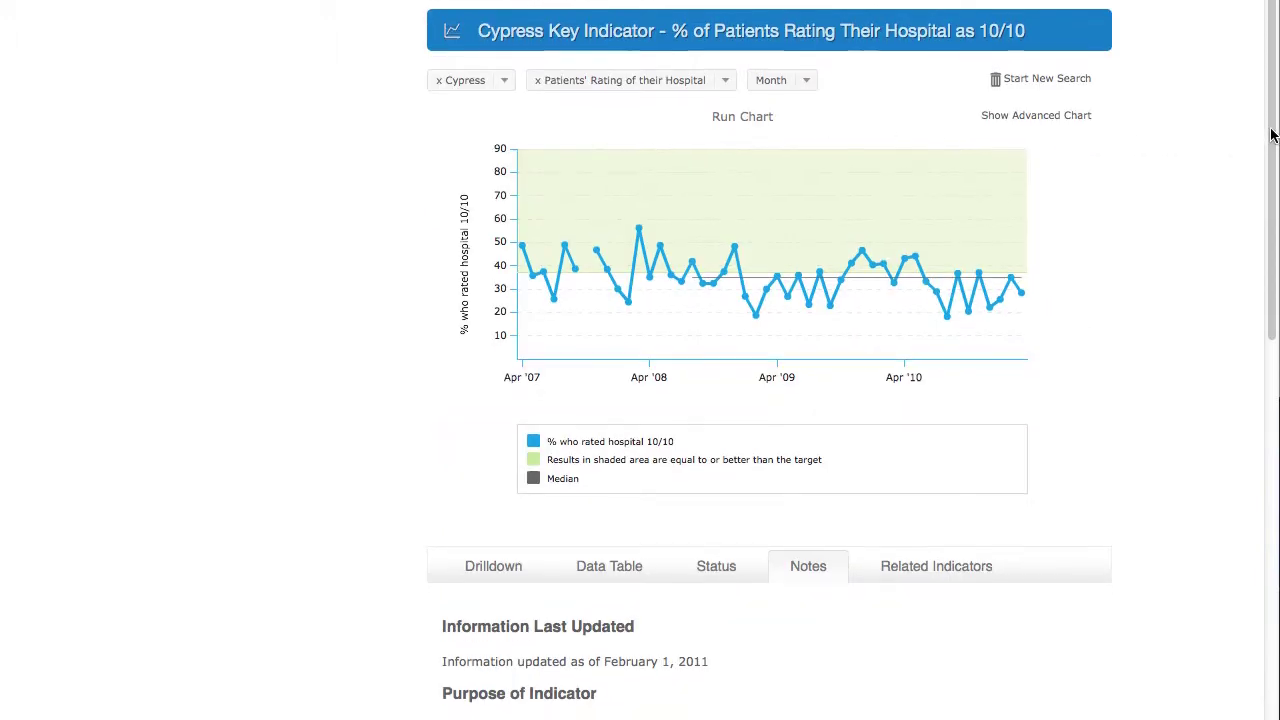
pyautogui.scroll(-4, 1270, 130)
pyautogui.scroll(-2, 1270, 100)
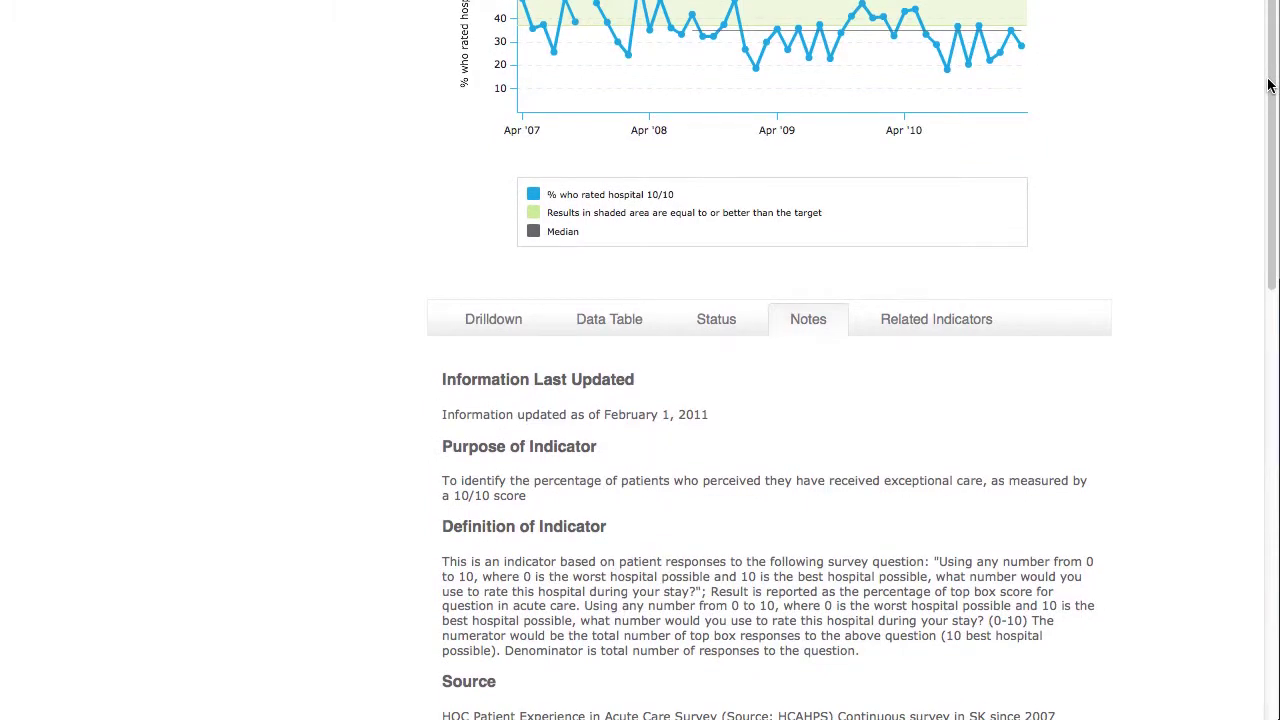
pyautogui.scroll(4, 1268, 100)
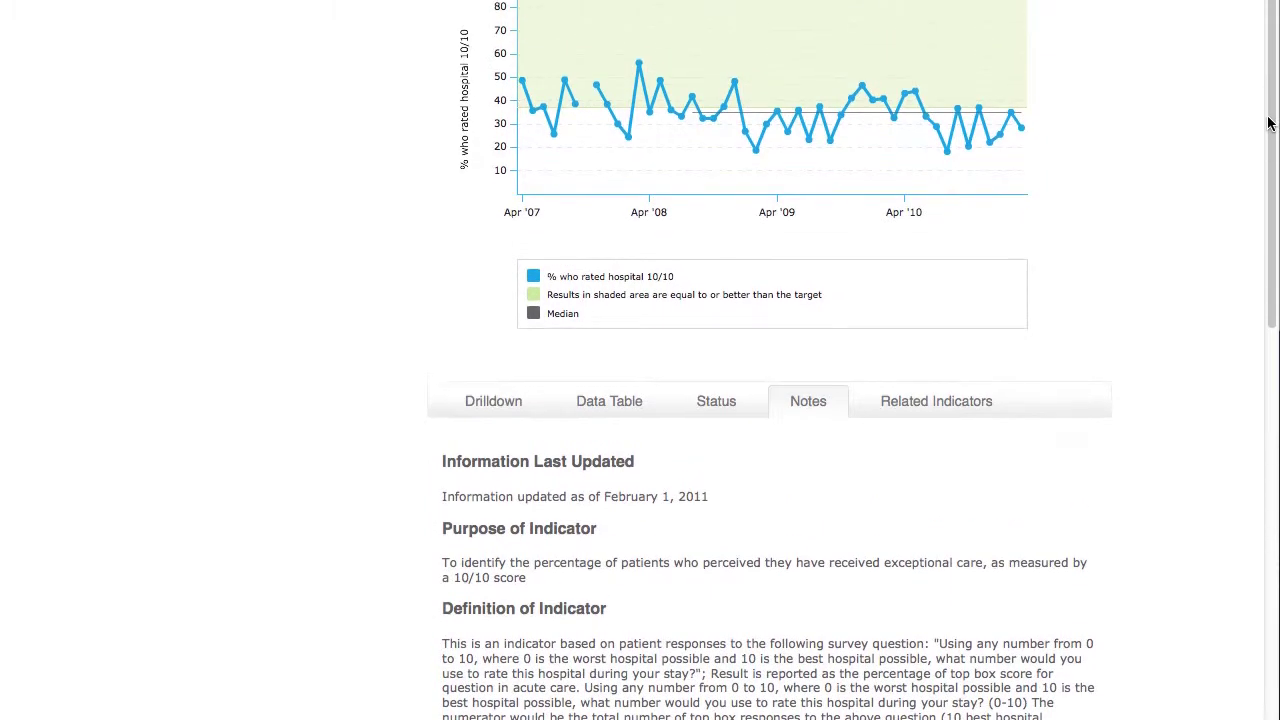
pyautogui.scroll(10, 1266, 138)
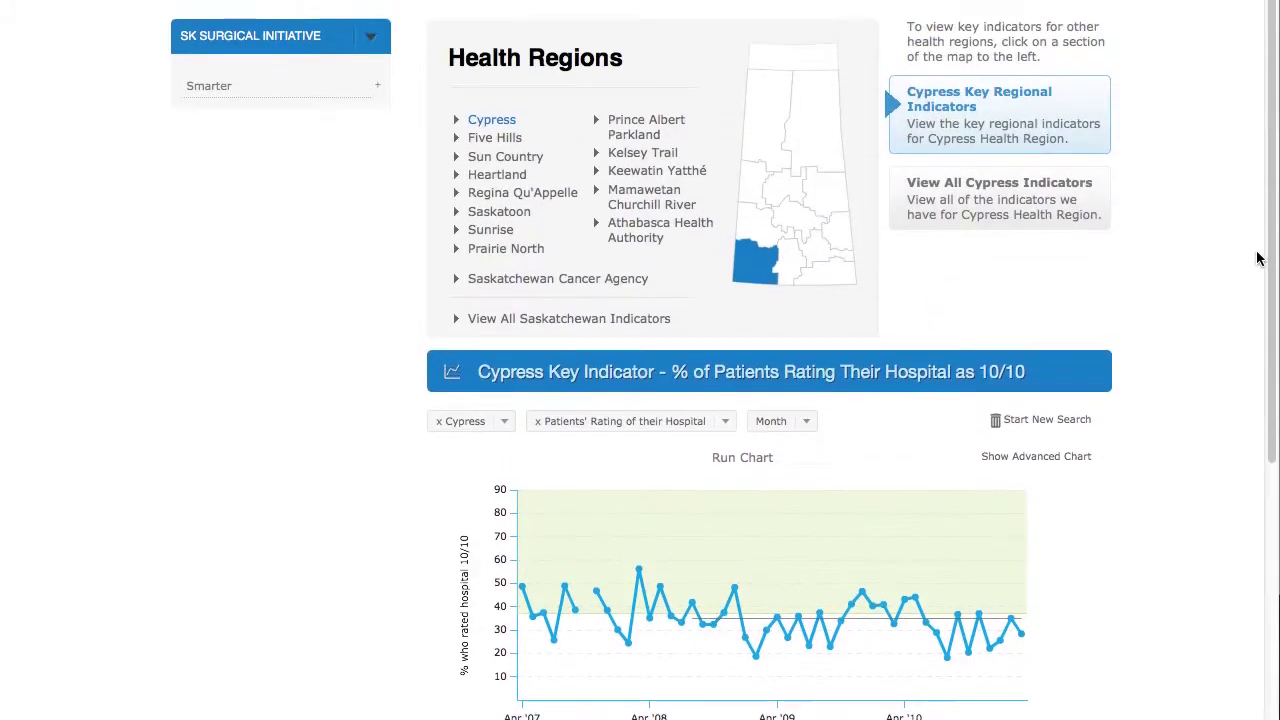
pyautogui.scroll(3, 1257, 306)
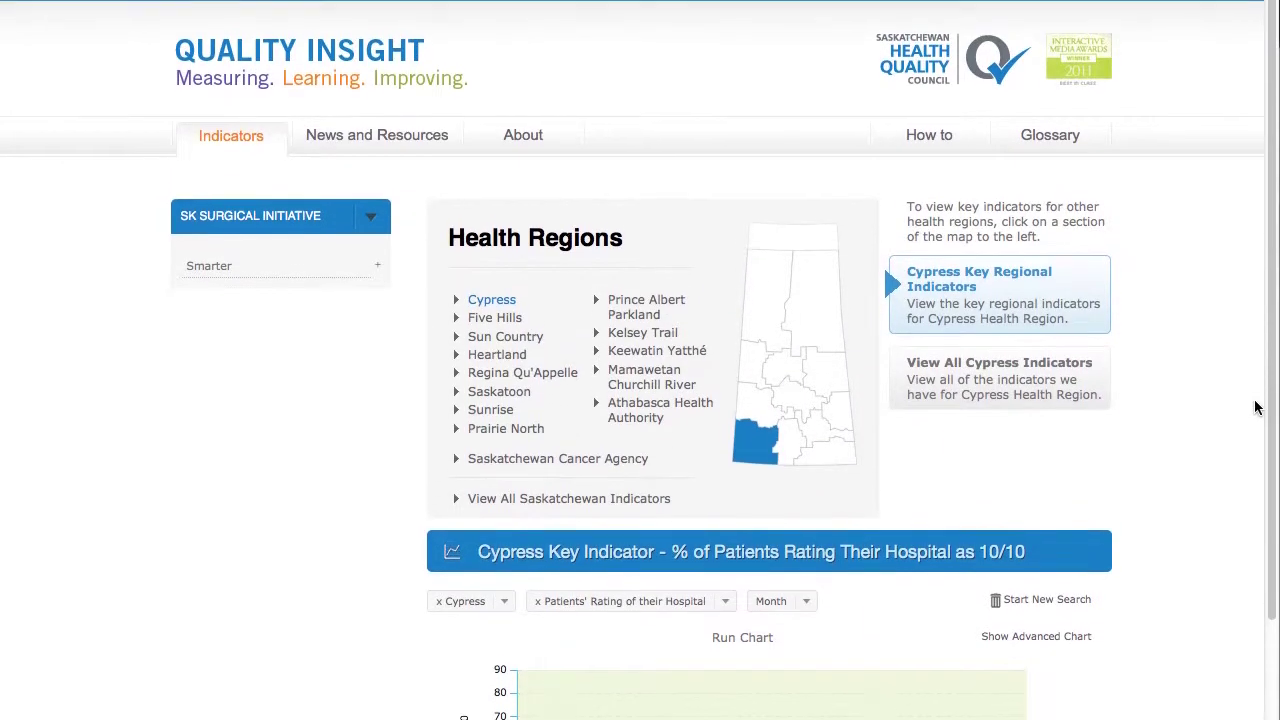